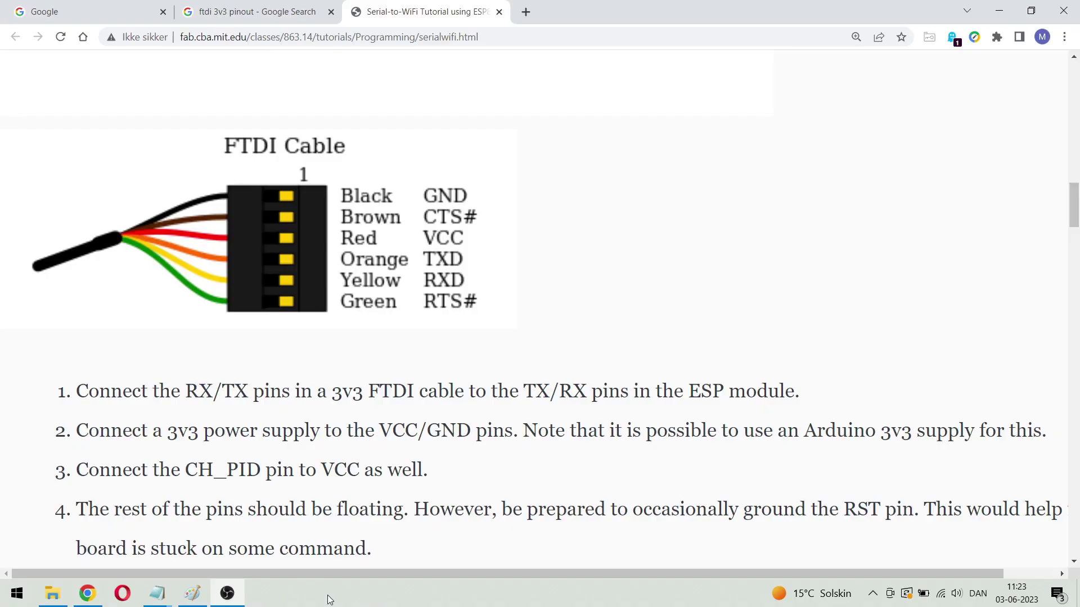
- Launch Tera Term, open a serial connection on COM10: USB Serial Port, and maximize the terminal window
{"action": "left_click", "coordinate": [17, 594]}
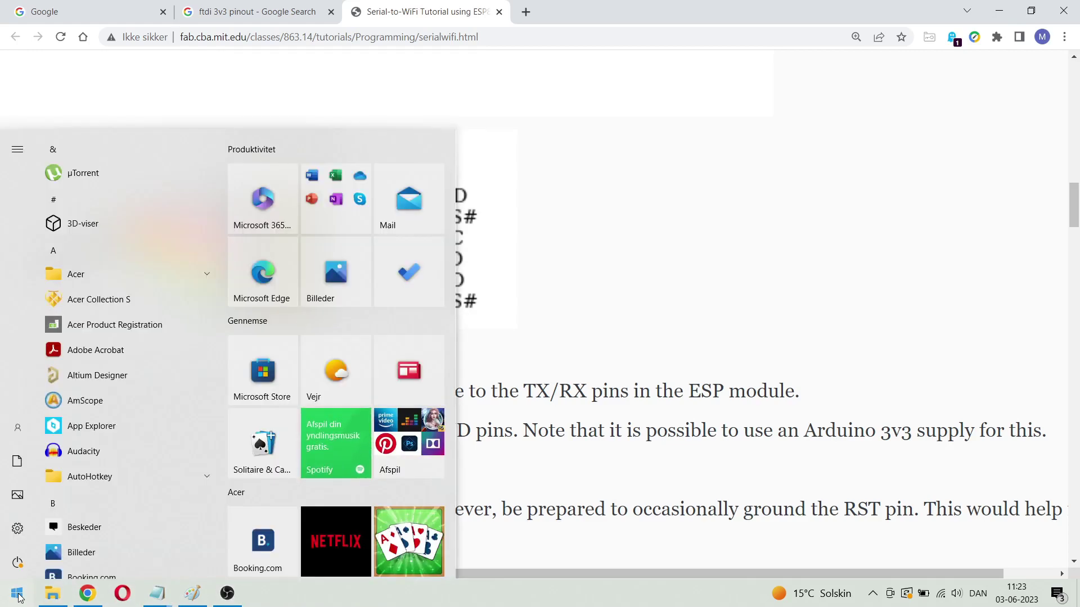
{"action": "type", "text": "t"}
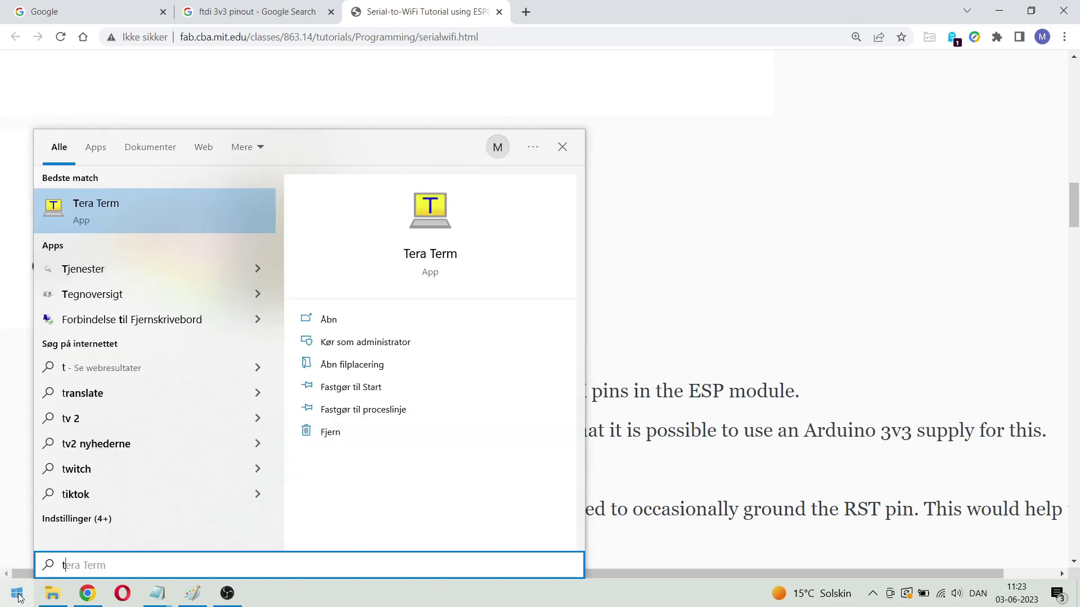
{"action": "left_click", "coordinate": [443, 235]}
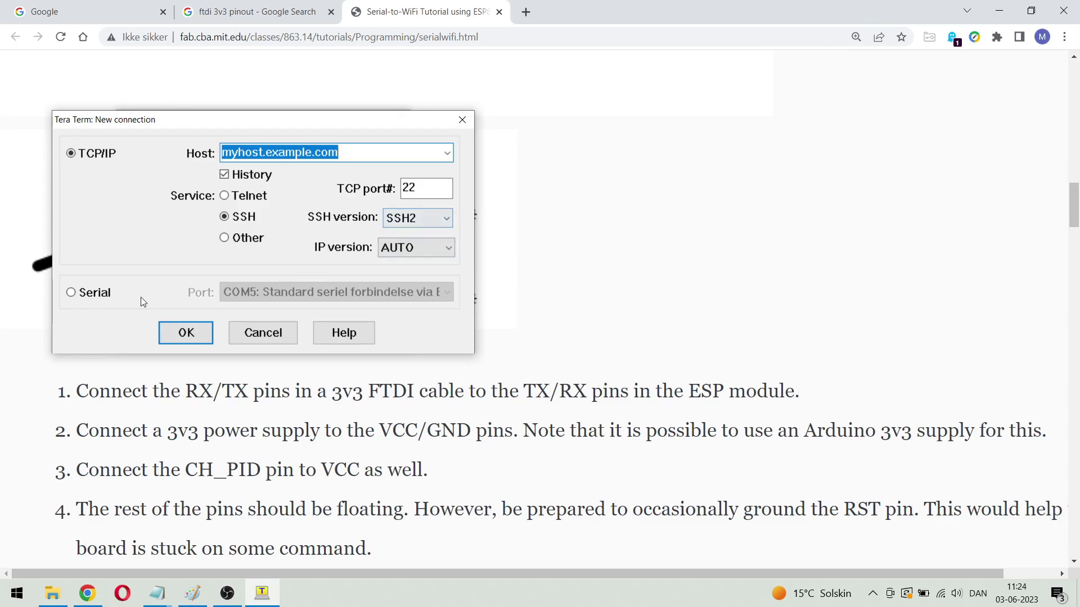
{"action": "left_click", "coordinate": [83, 298]}
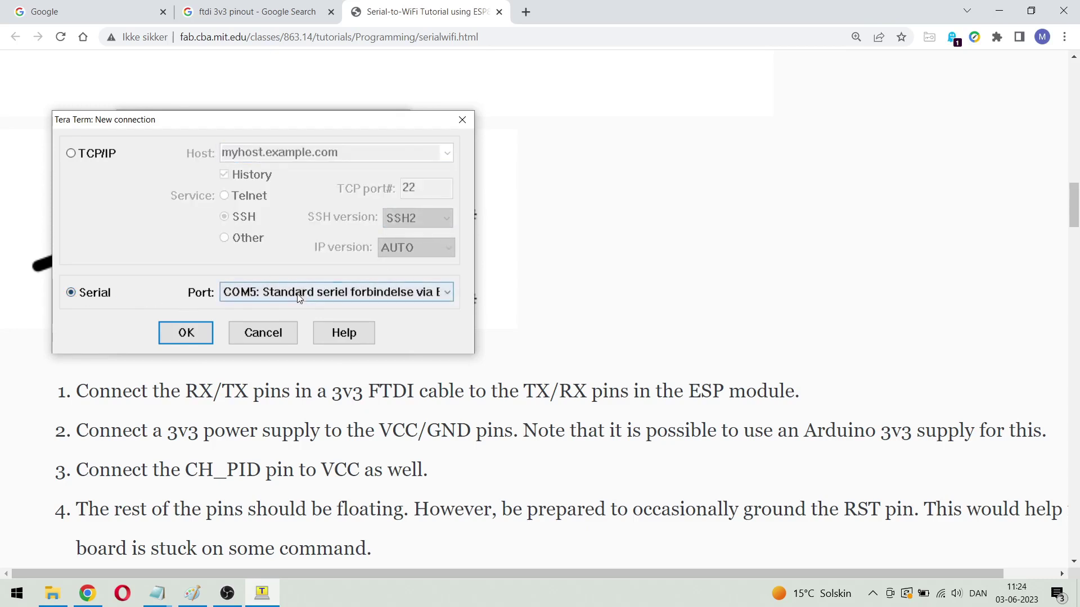
{"action": "left_click", "coordinate": [444, 294]}
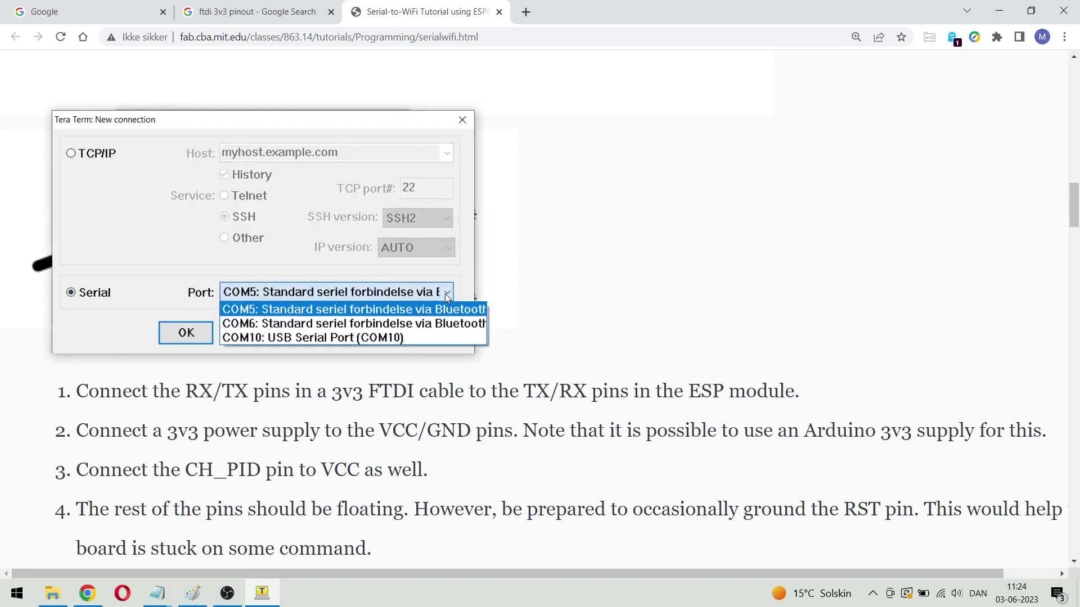
{"action": "left_click", "coordinate": [373, 339]}
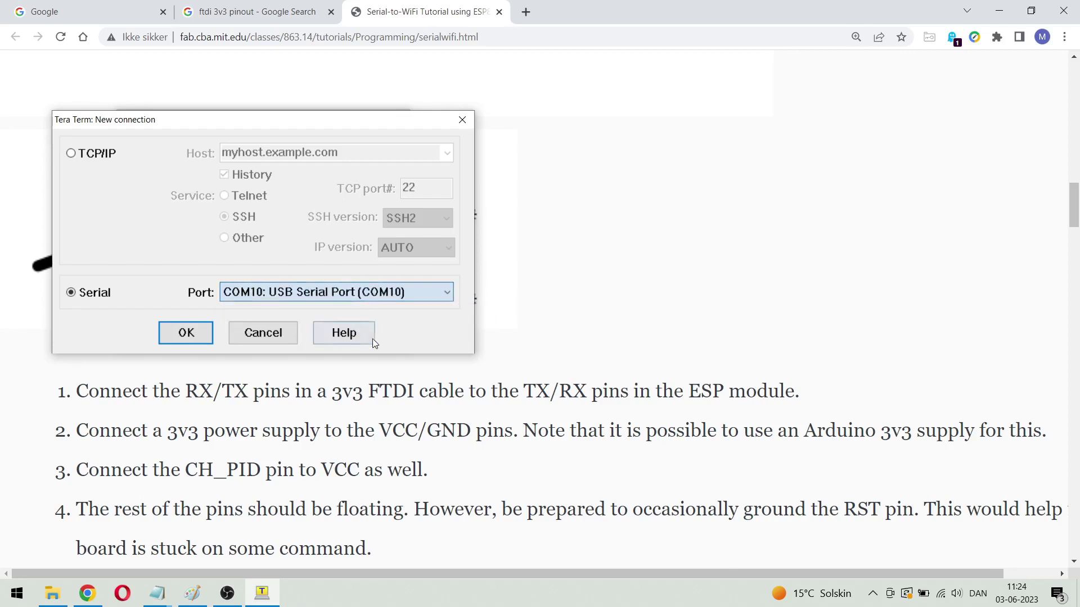
{"action": "left_click", "coordinate": [176, 333]}
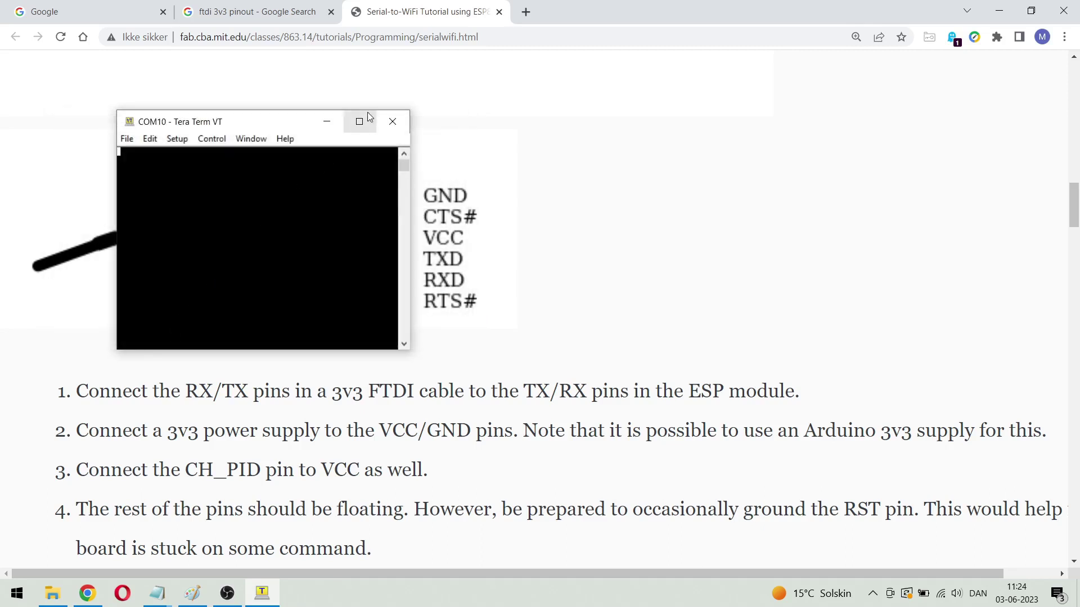
{"action": "left_click", "coordinate": [360, 121]}
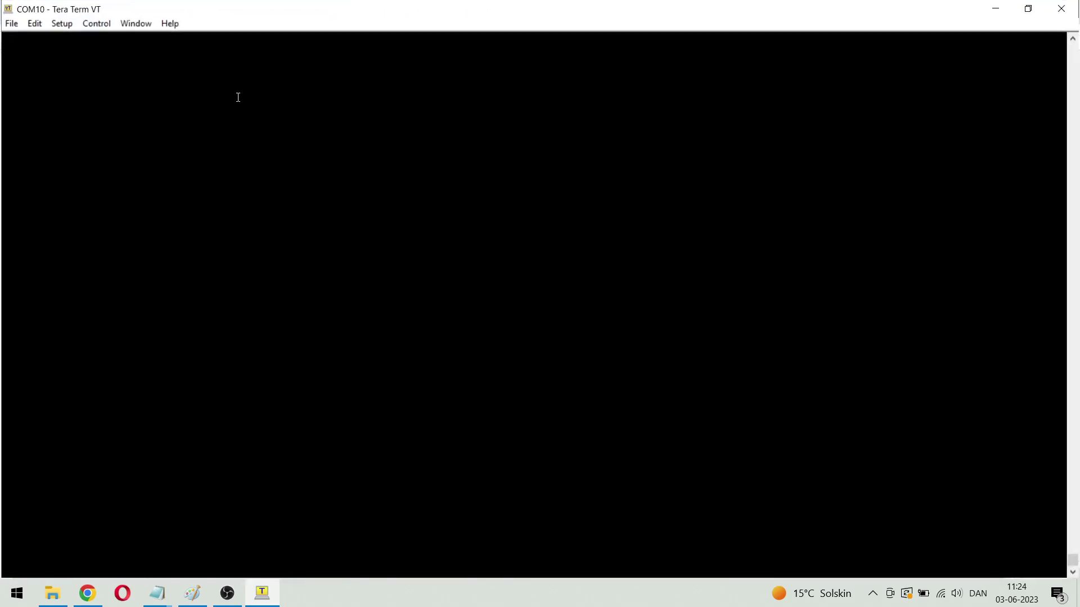
- Set the terminal font to Noto Mono, size 14
{"action": "left_click", "coordinate": [63, 24]}
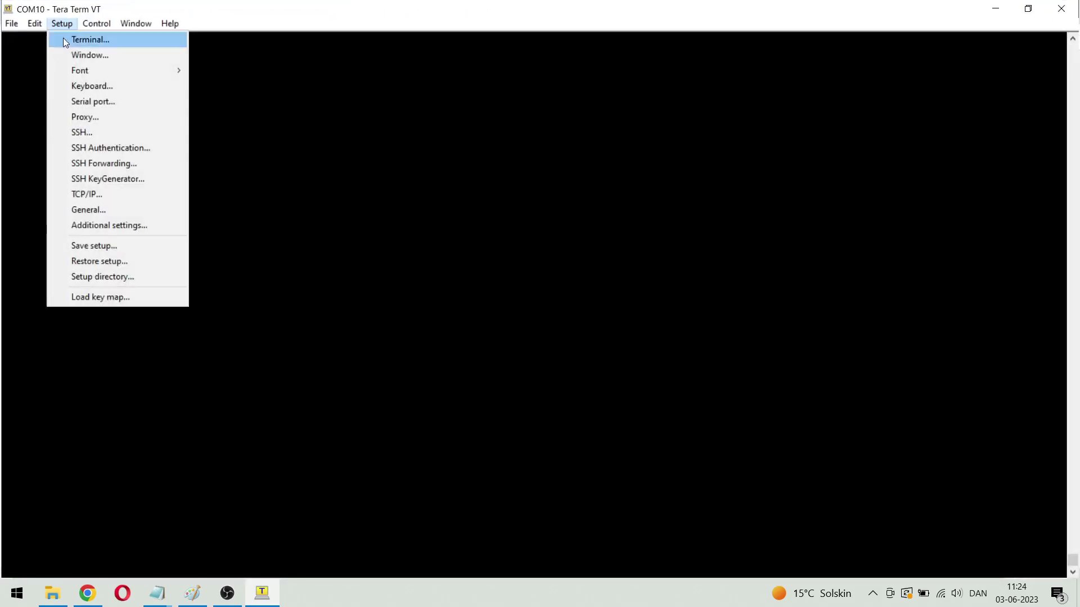
{"action": "mouse_move", "coordinate": [79, 70]}
{"action": "left_click", "coordinate": [262, 70]}
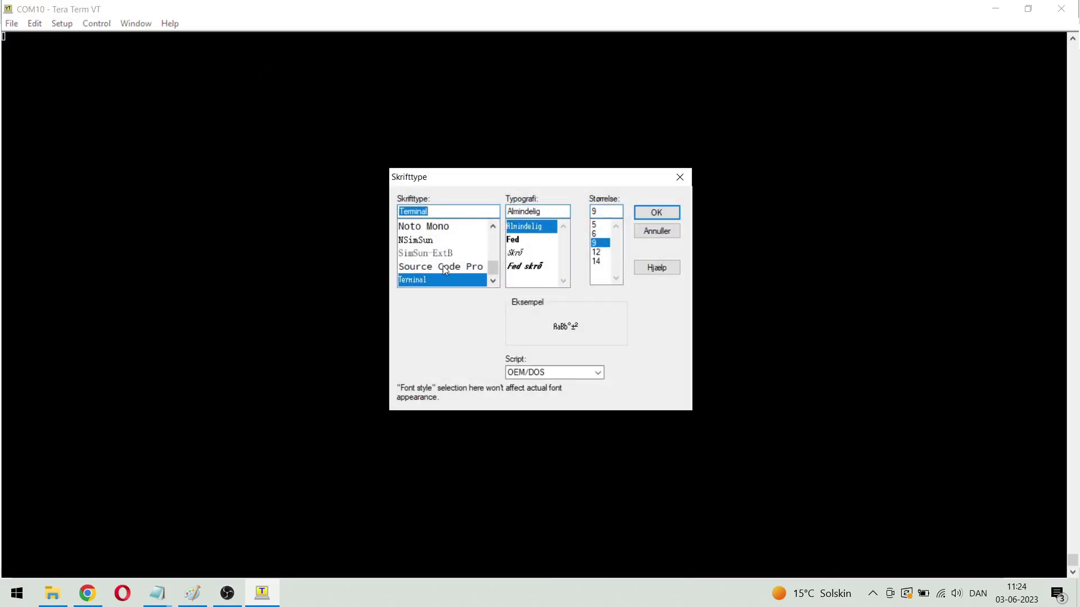
{"action": "left_click", "coordinate": [423, 228]}
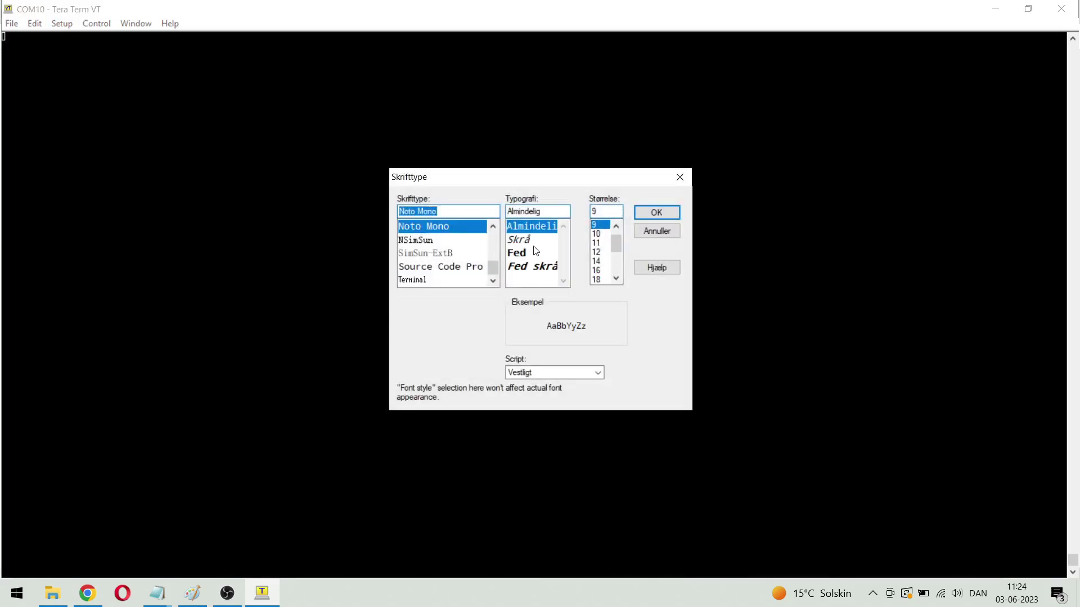
{"action": "left_click", "coordinate": [604, 261]}
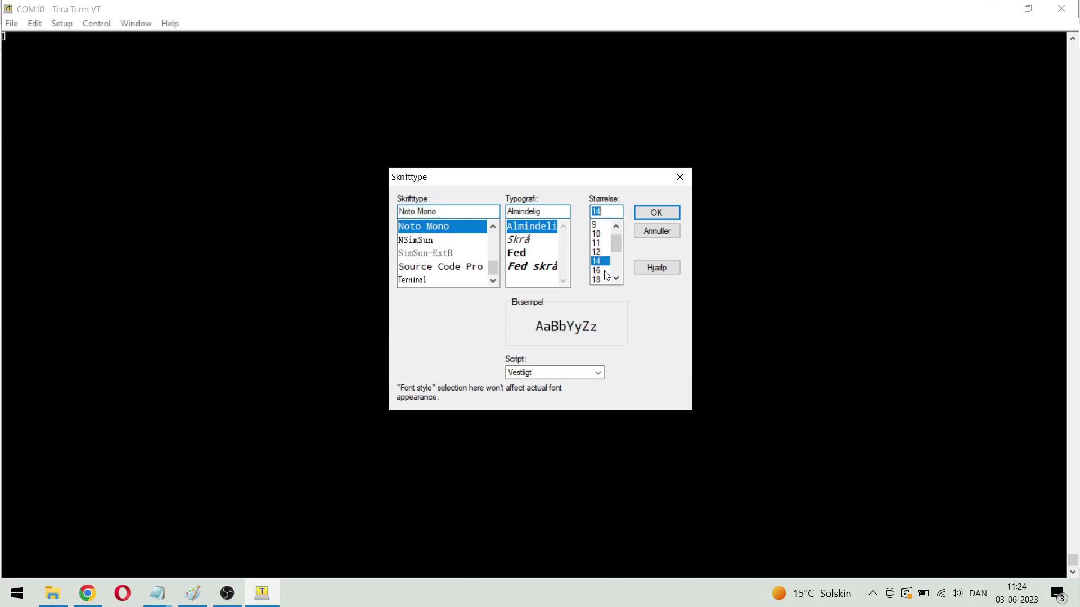
{"action": "left_click", "coordinate": [656, 213]}
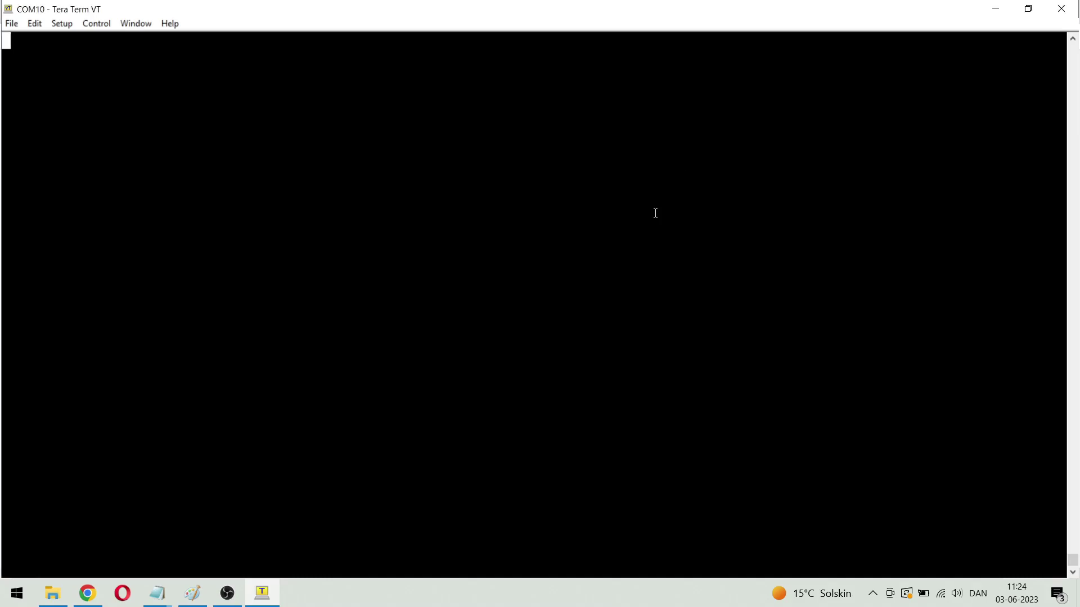
- Set the COM10 serial port speed to 115200 and apply the new setting
{"action": "left_click", "coordinate": [98, 23]}
{"action": "mouse_move", "coordinate": [62, 22]}
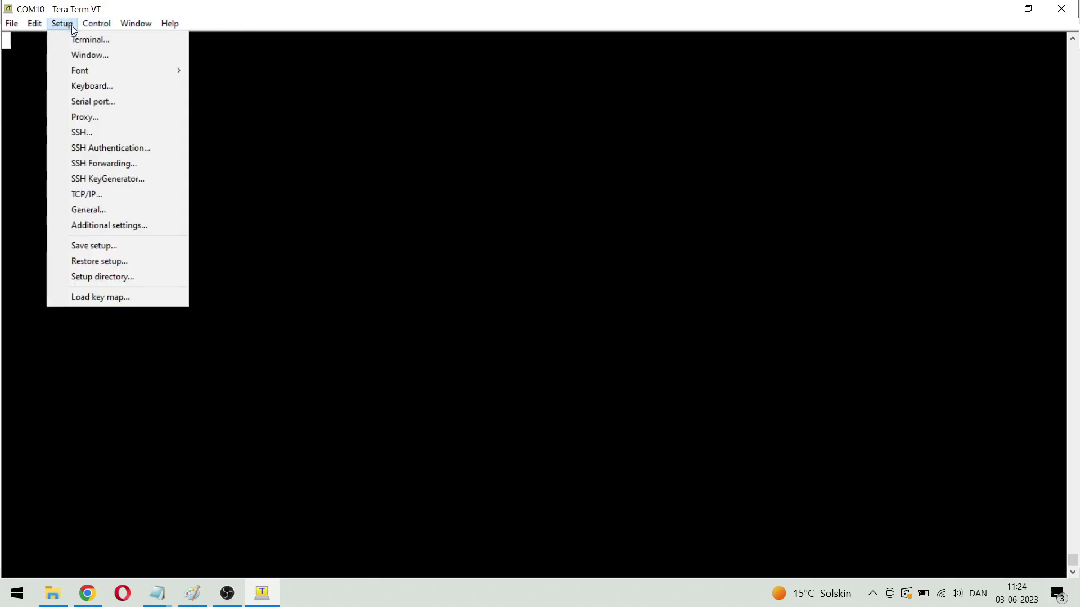
{"action": "left_click", "coordinate": [87, 107]}
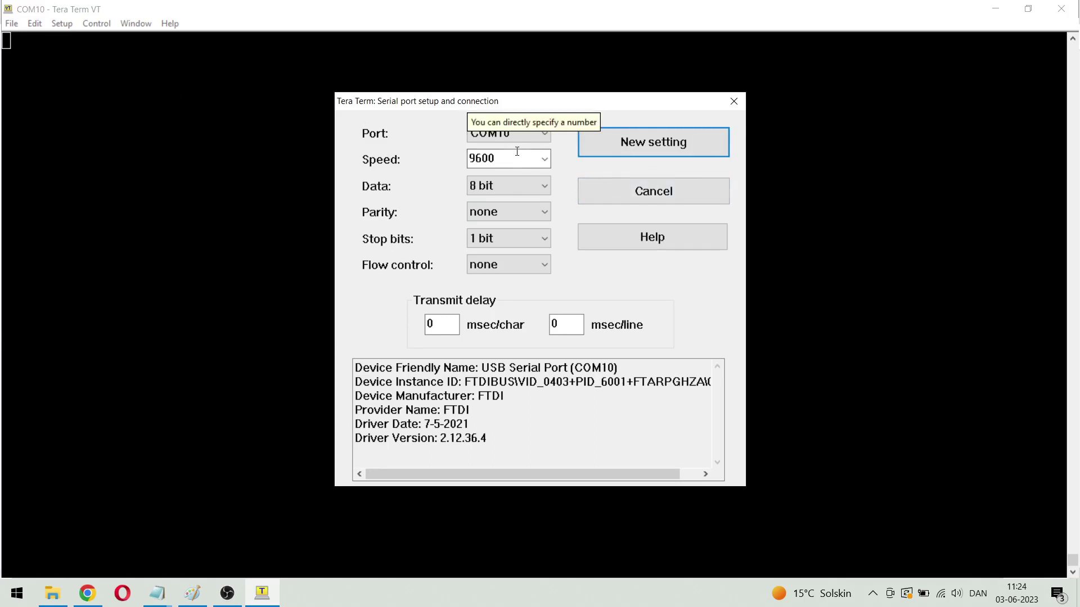
{"action": "left_click", "coordinate": [544, 161]}
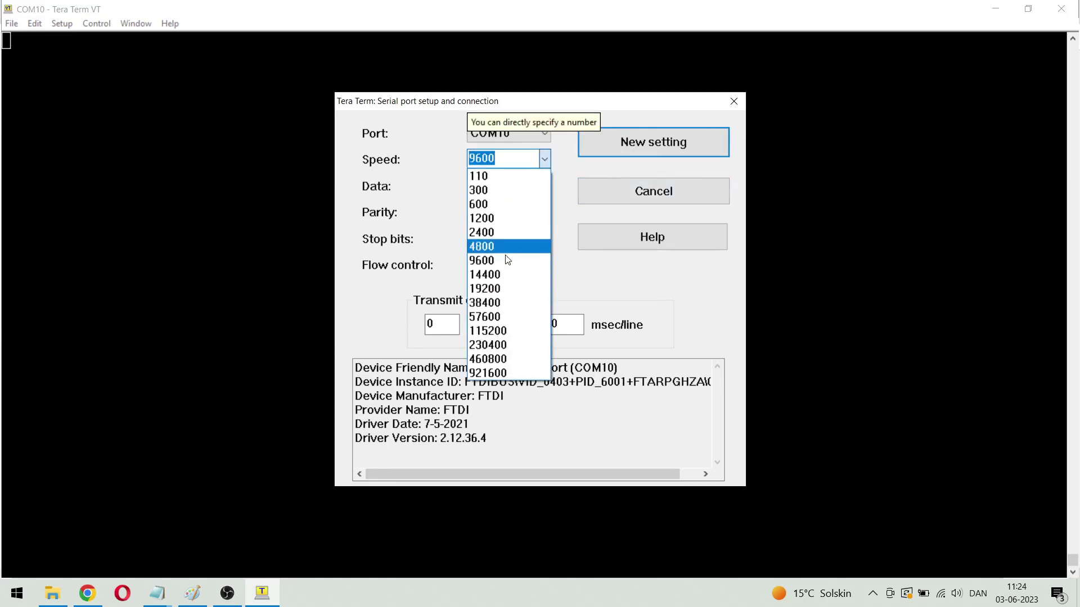
{"action": "left_click", "coordinate": [503, 332]}
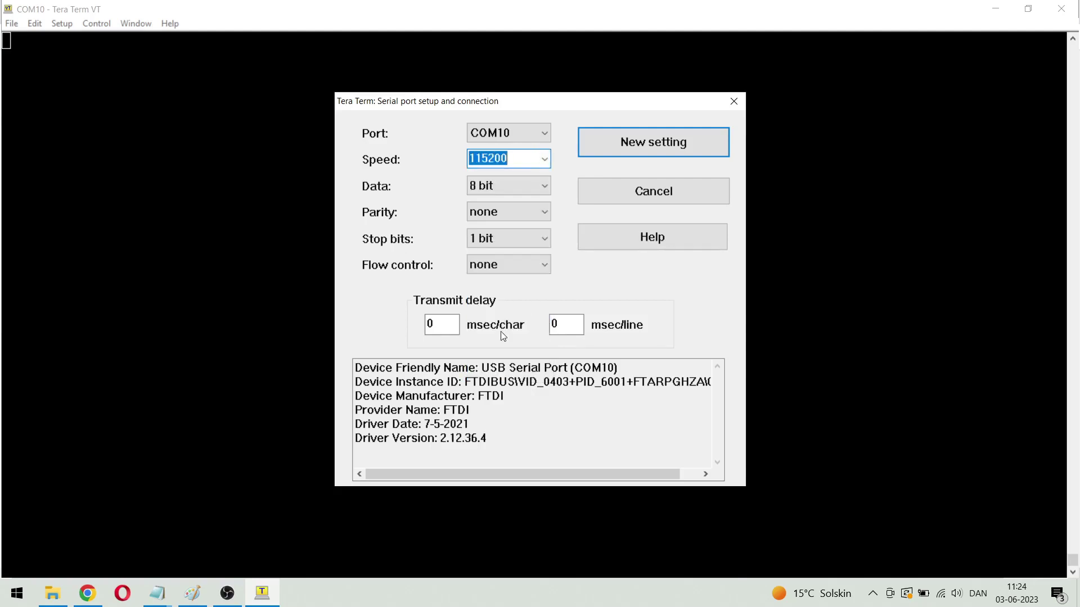
{"action": "left_click", "coordinate": [609, 141]}
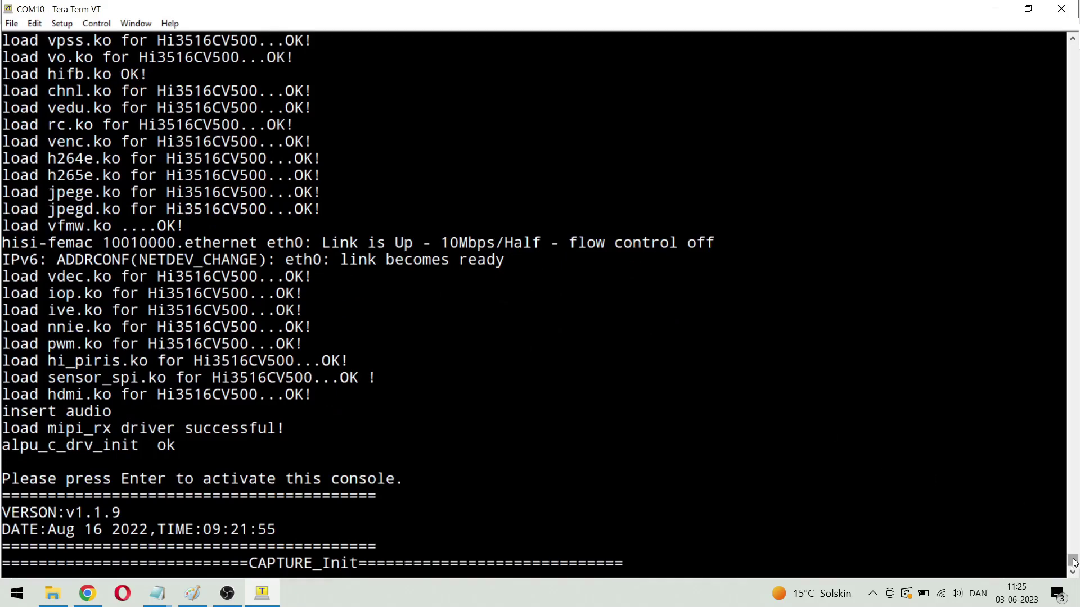
- Look back through the camera's boot log and highlight the sensor0 identification line
{"action": "left_click_drag", "start_coordinate": [1073, 562], "coordinate": [1075, 508]}
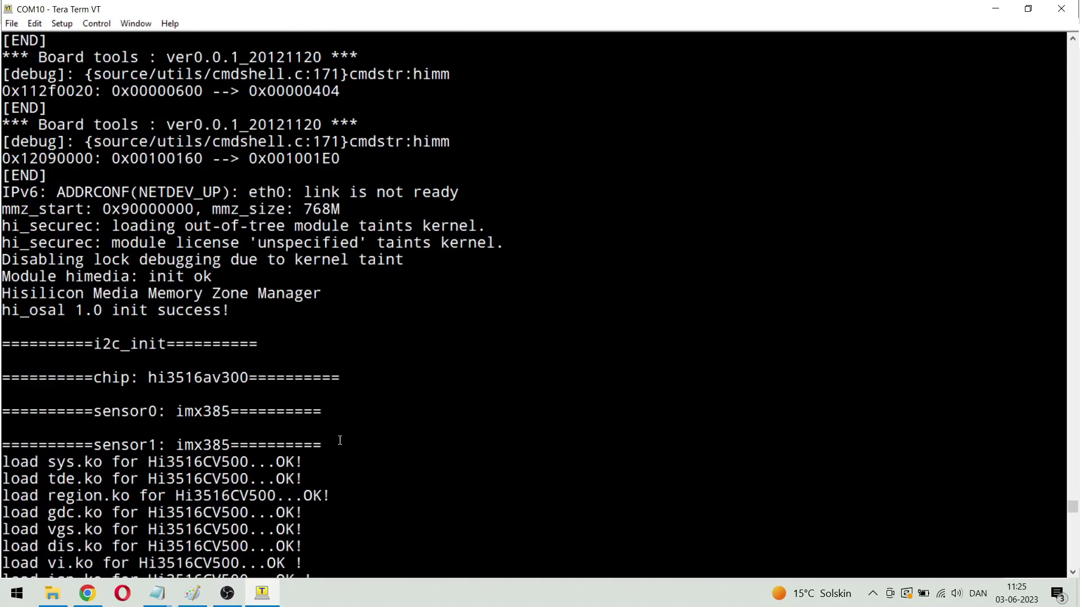
{"action": "left_click_drag", "start_coordinate": [91, 412], "coordinate": [240, 416]}
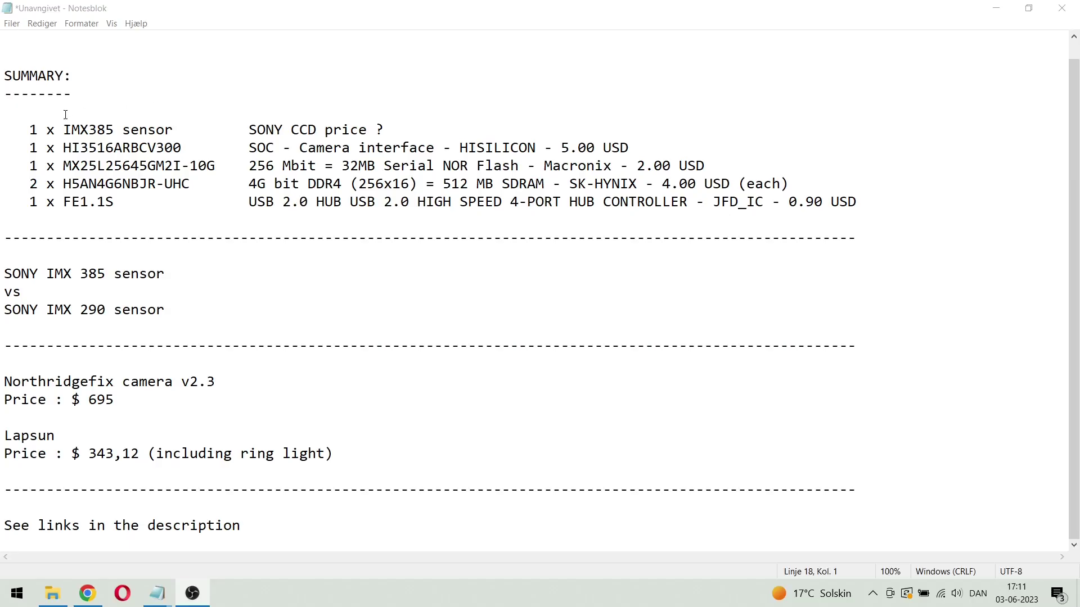
- Review the Notepad parts summary, highlighting the IMX385 sensor line and the other four components, and go to the sensor comparison
{"action": "left_click_drag", "start_coordinate": [21, 130], "coordinate": [406, 128]}
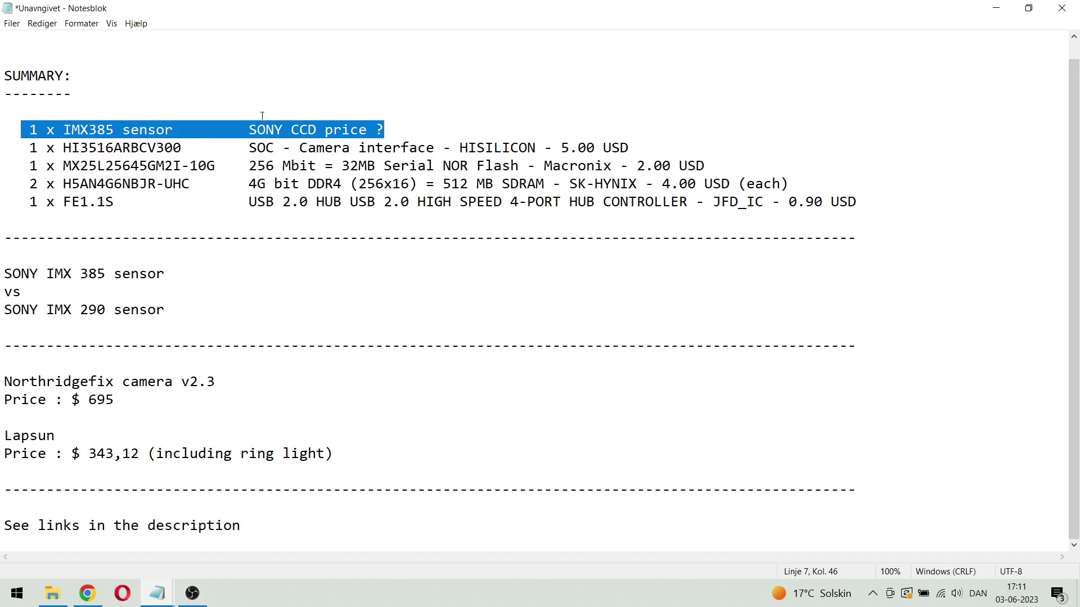
{"action": "left_click", "coordinate": [229, 148]}
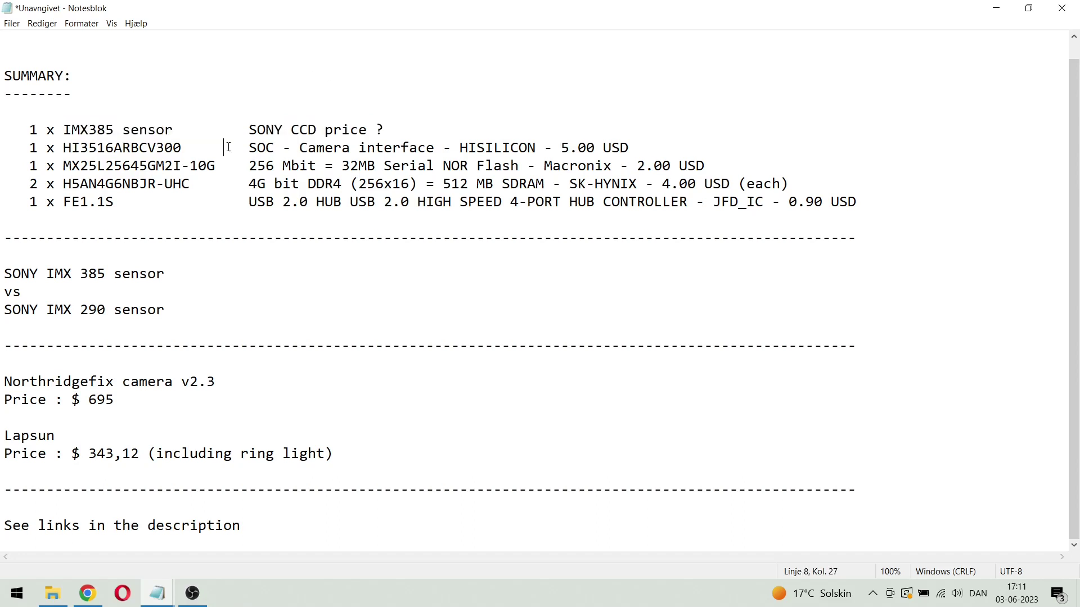
{"action": "left_click_drag", "start_coordinate": [12, 147], "coordinate": [873, 199]}
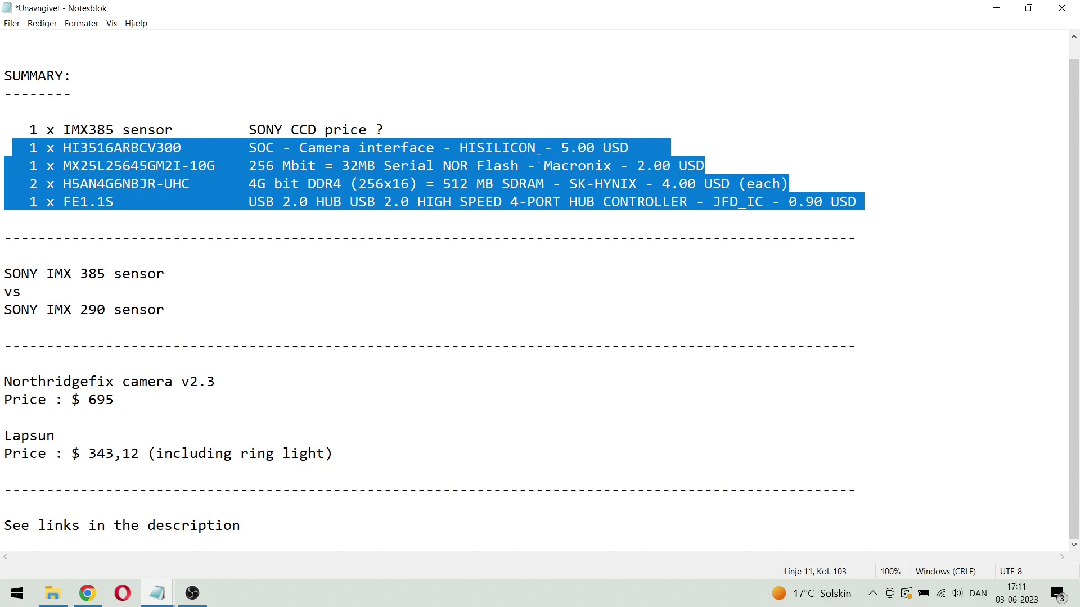
{"action": "left_click", "coordinate": [365, 295]}
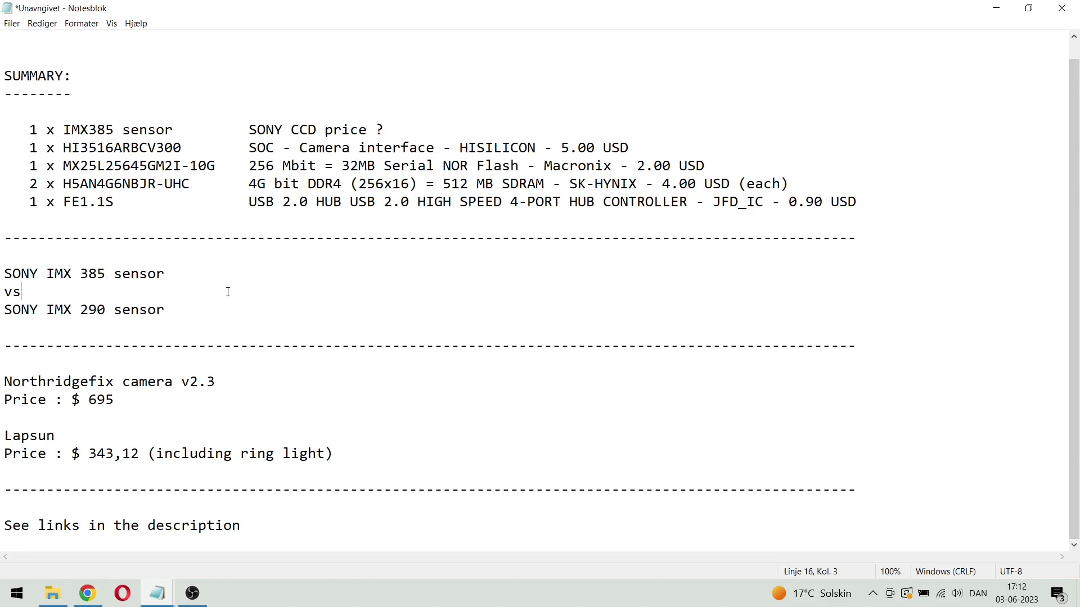
{"action": "left_click", "coordinate": [60, 275]}
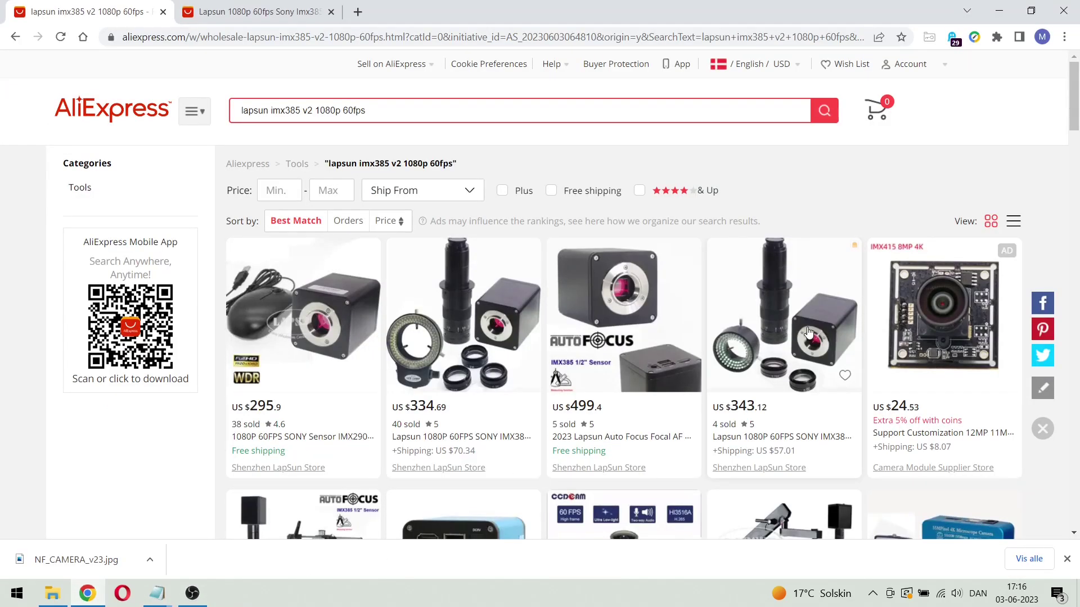
- Open the US $343.12 Lapsun IMX385 listing on AliExpress and look through its product photos
{"action": "left_click", "coordinate": [801, 329]}
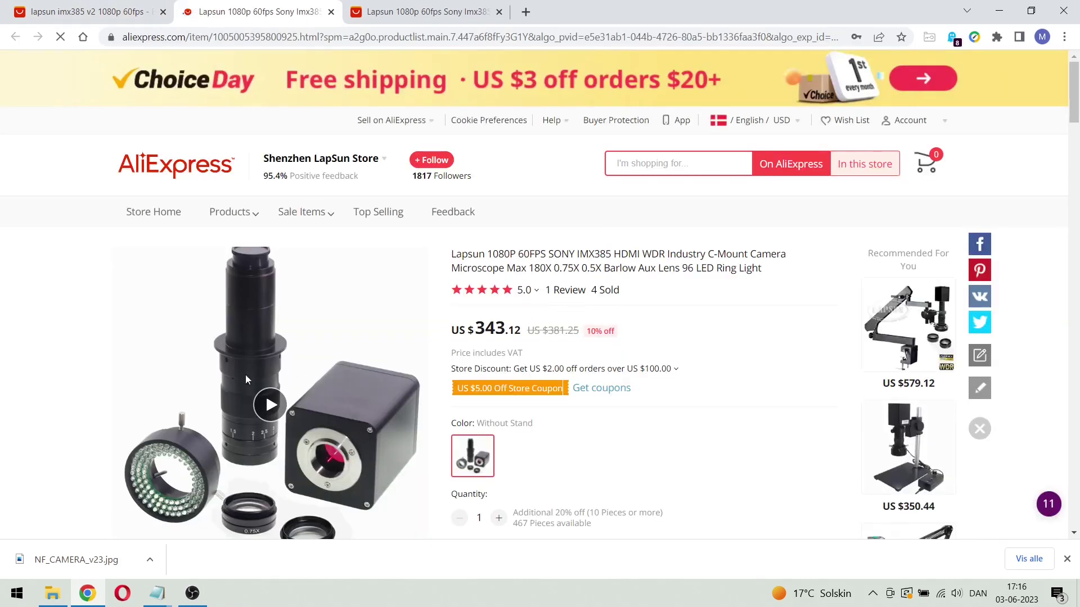
{"action": "scroll", "coordinate": [348, 458], "scroll_direction": "down", "scroll_amount": 1}
{"action": "scroll", "coordinate": [349, 455], "scroll_direction": "down", "scroll_amount": 3}
{"action": "left_click", "coordinate": [238, 397]}
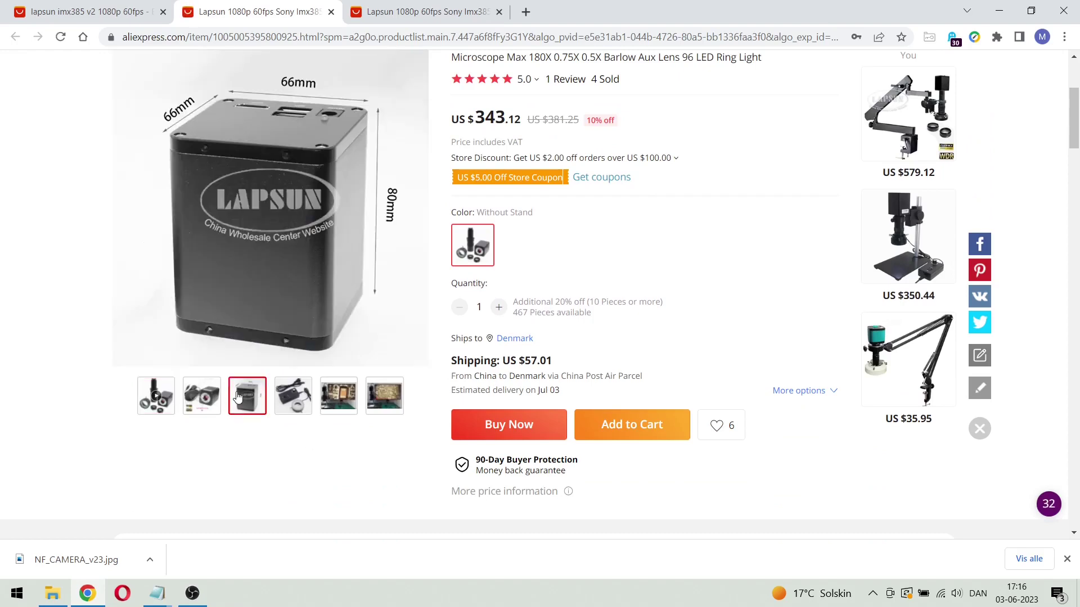
{"action": "left_click", "coordinate": [207, 398]}
{"action": "left_click", "coordinate": [247, 397]}
{"action": "left_click", "coordinate": [291, 399]}
{"action": "left_click", "coordinate": [339, 399]}
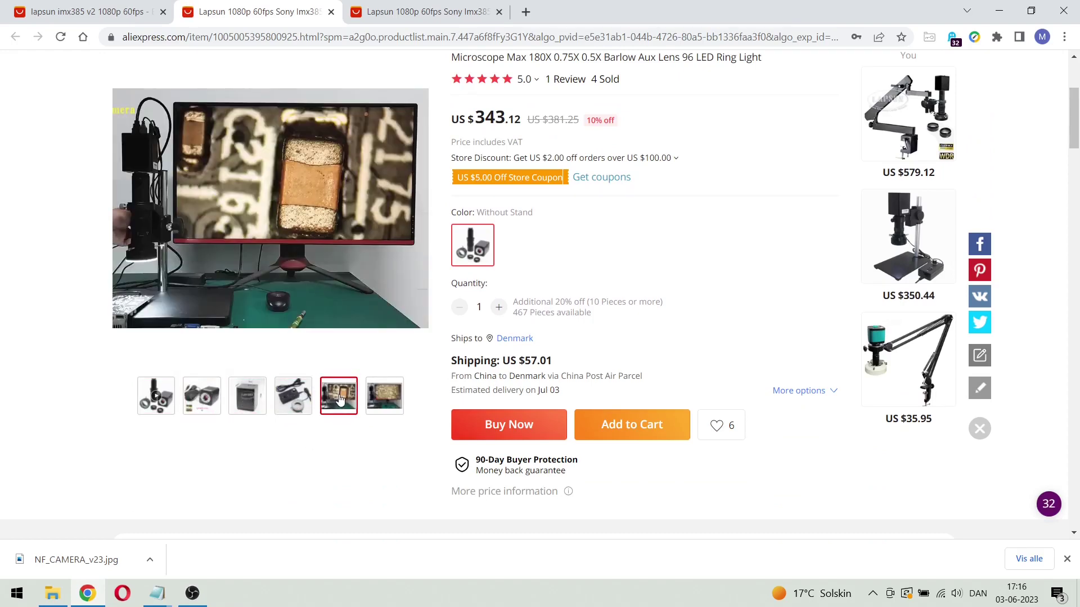
- Examine the Lapsun camera's description, including the rear connector photo and the Digital Camera Feature list
{"action": "scroll", "coordinate": [334, 429], "scroll_direction": "down", "scroll_amount": 3}
{"action": "scroll", "coordinate": [334, 430], "scroll_direction": "down", "scroll_amount": 12}
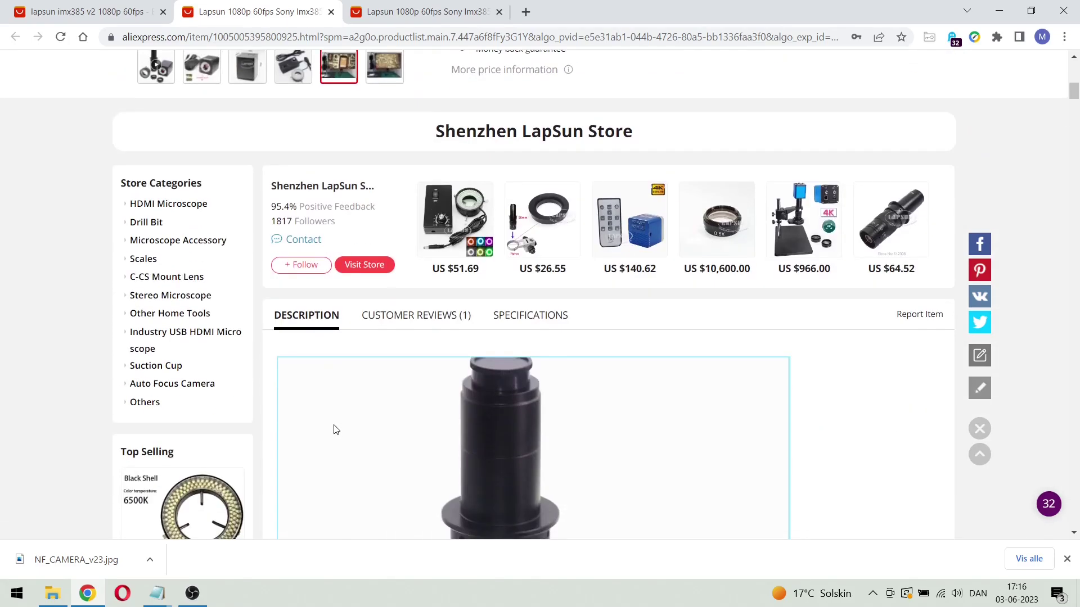
{"action": "scroll", "coordinate": [335, 430], "scroll_direction": "down", "scroll_amount": 10}
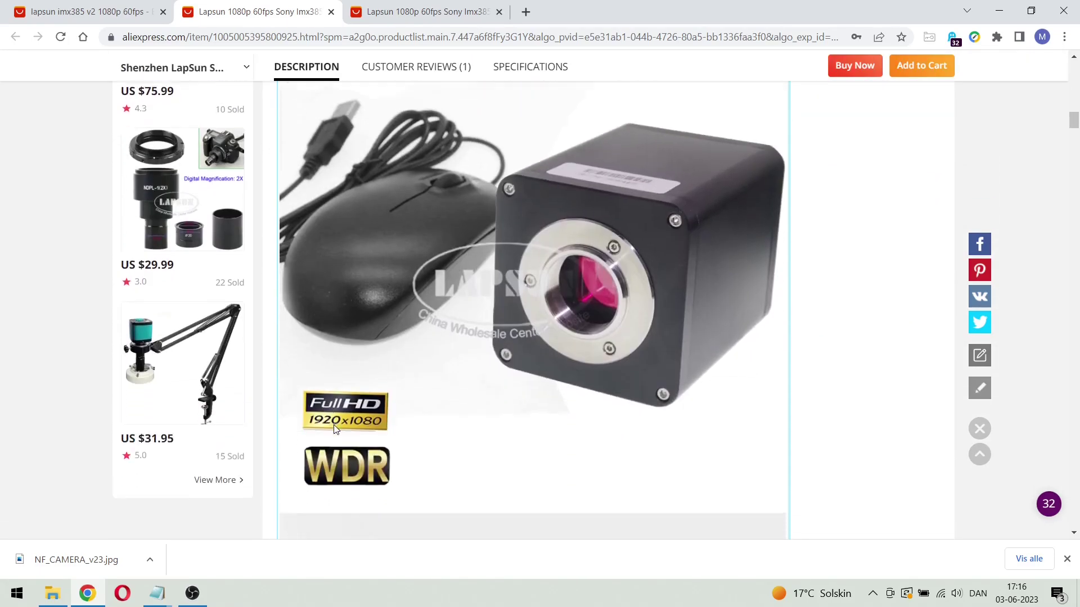
{"action": "scroll", "coordinate": [335, 429], "scroll_direction": "down", "scroll_amount": 2}
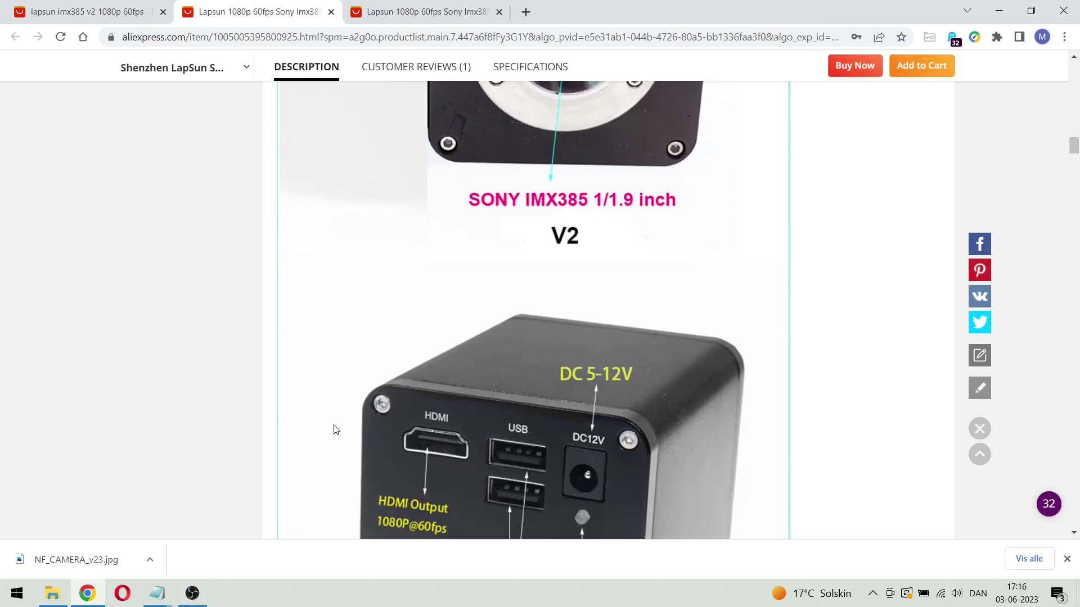
{"action": "scroll", "coordinate": [335, 429], "scroll_direction": "down", "scroll_amount": 3}
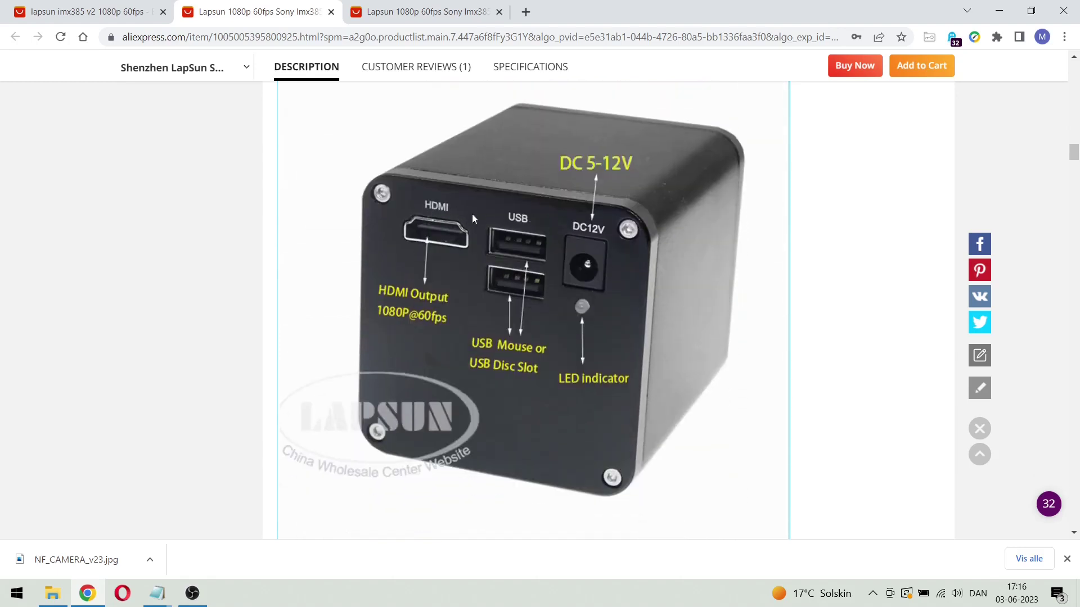
{"action": "scroll", "coordinate": [491, 394], "scroll_direction": "down", "scroll_amount": 10}
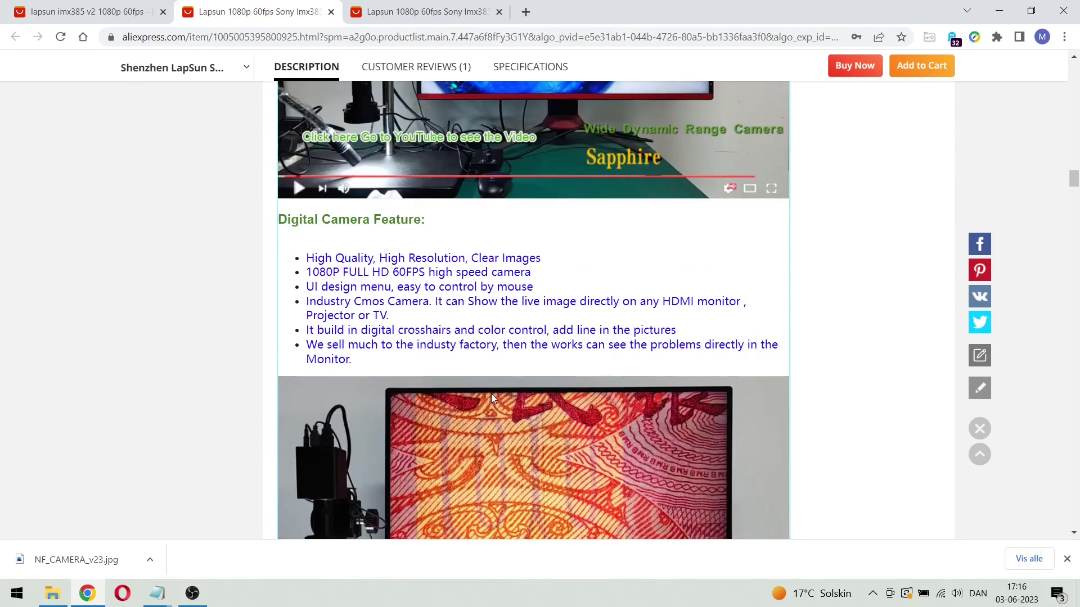